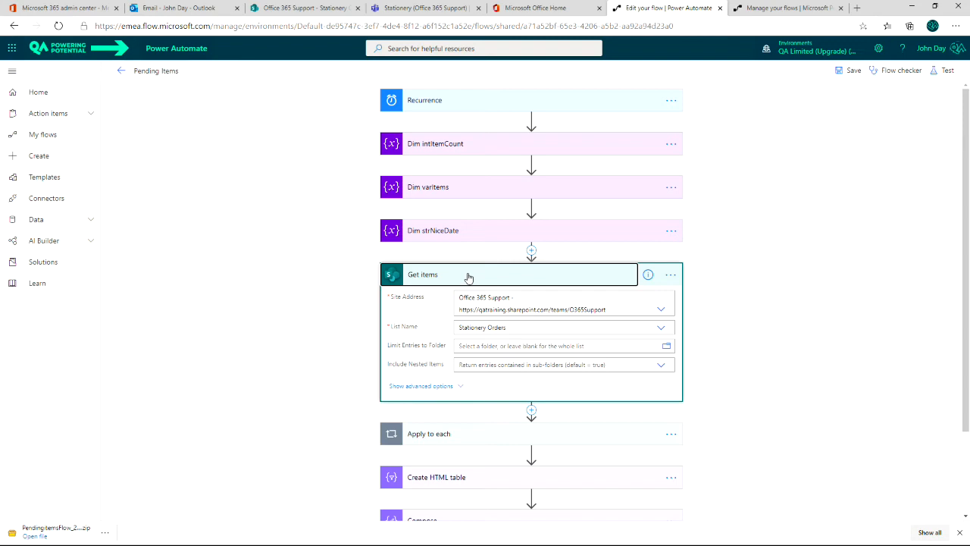
Collapse the Get items step and start inserting a new step after it.
left_click(468, 277)
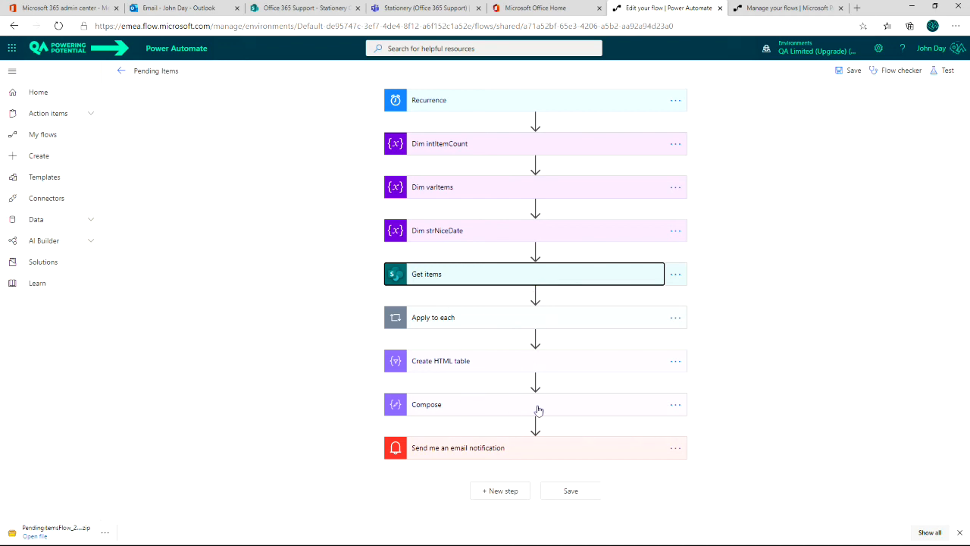
left_click(535, 293)
left_click(532, 307)
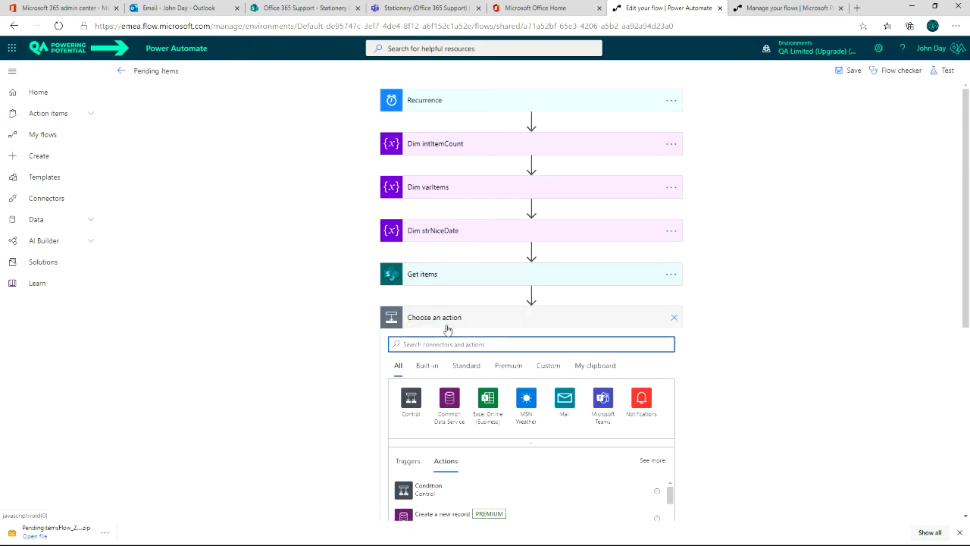
type("schedule")
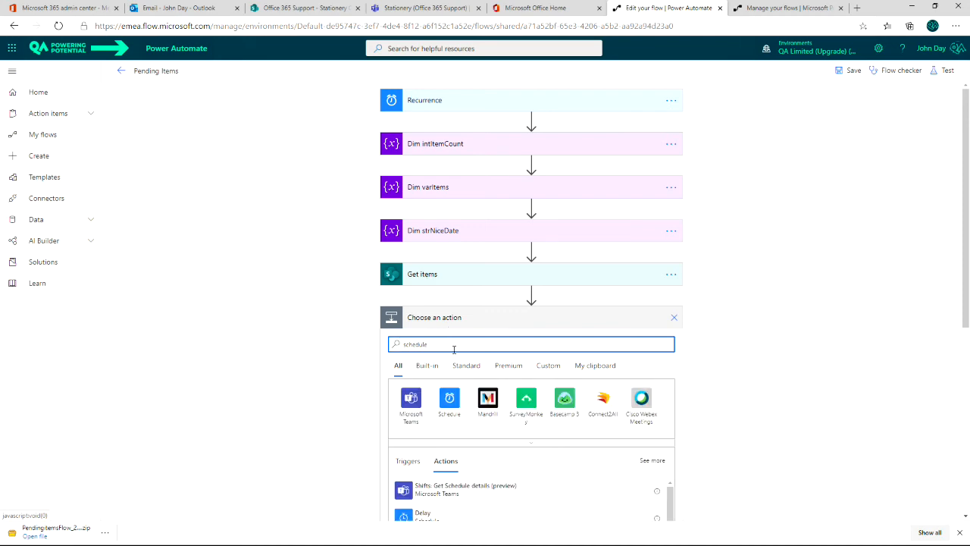
left_click(449, 402)
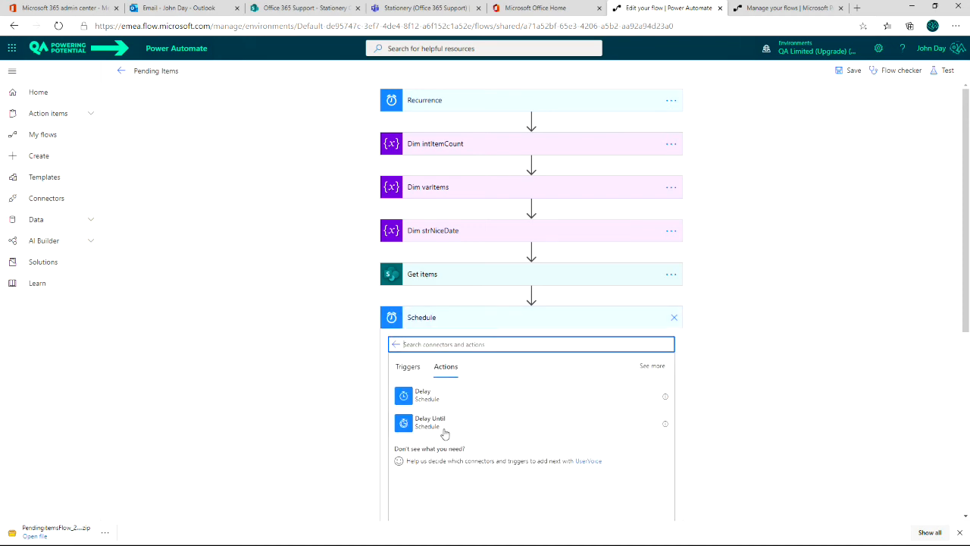
left_click(420, 402)
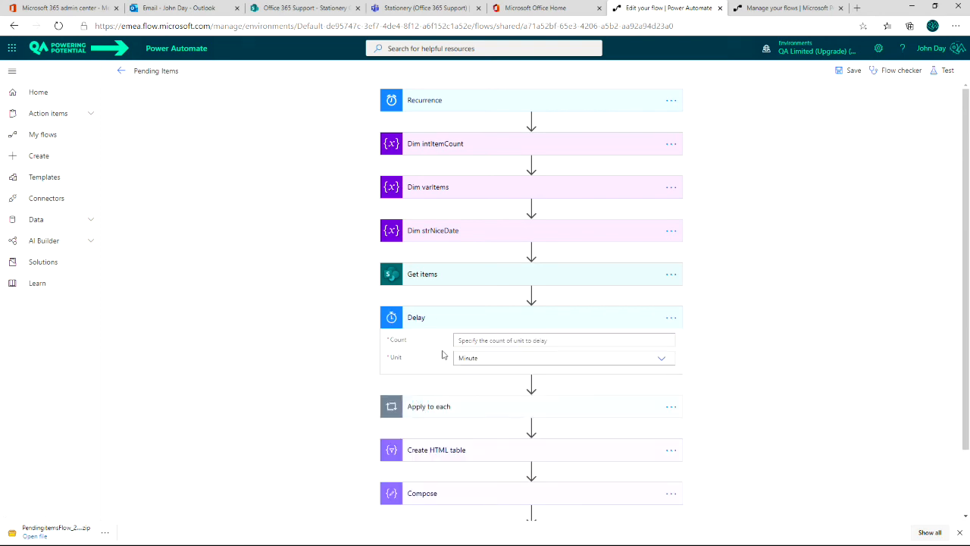
left_click(485, 341)
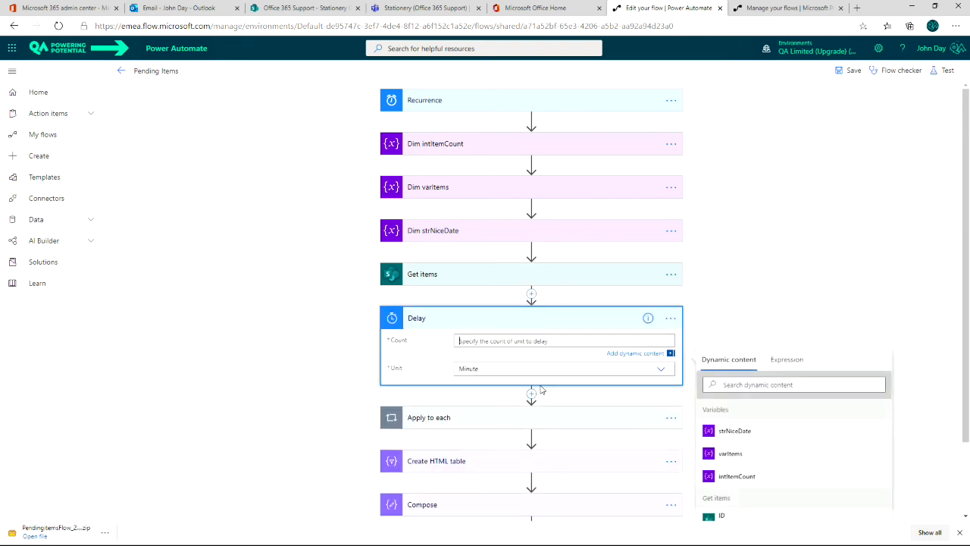
type("60")
left_click(757, 323)
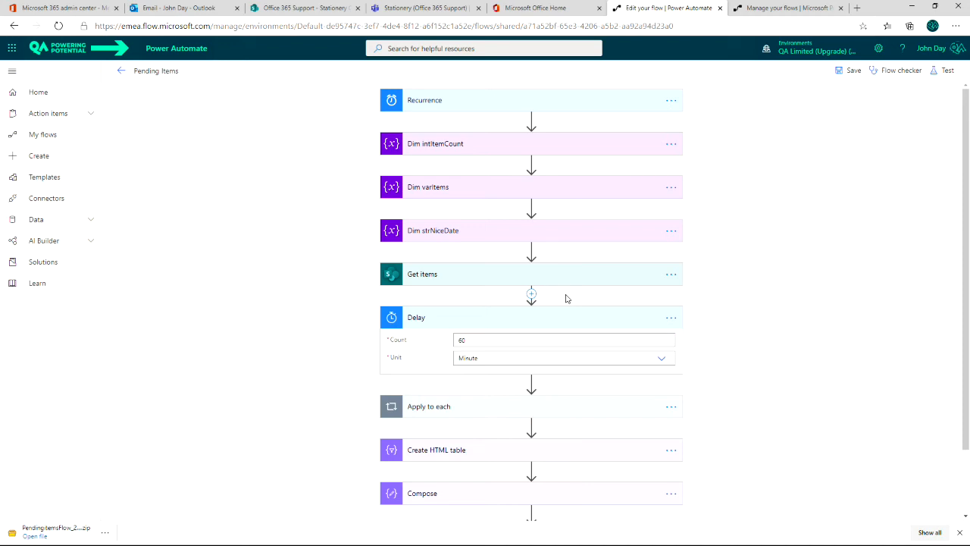
scroll(595, 357, "down", 1)
scroll(596, 362, "up", 1)
left_click(641, 320)
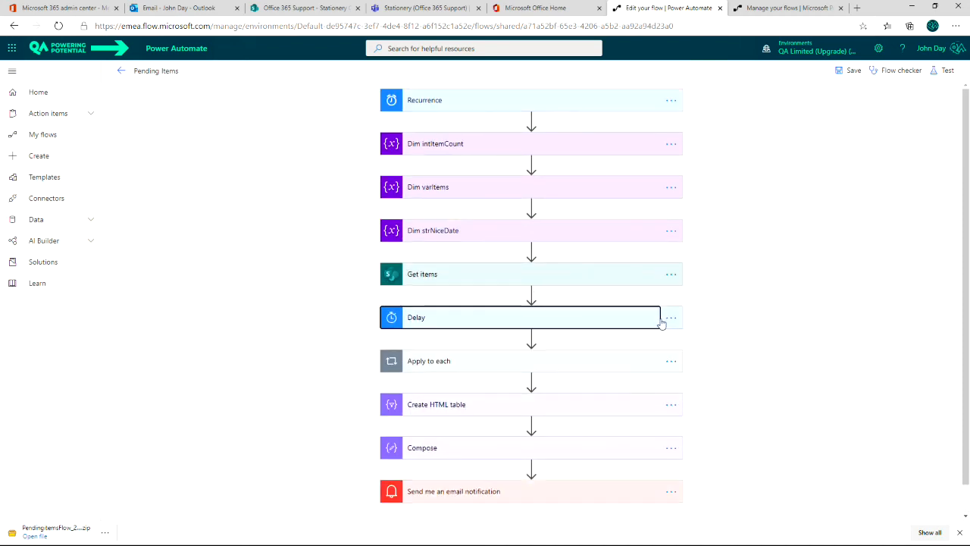
left_click(670, 320)
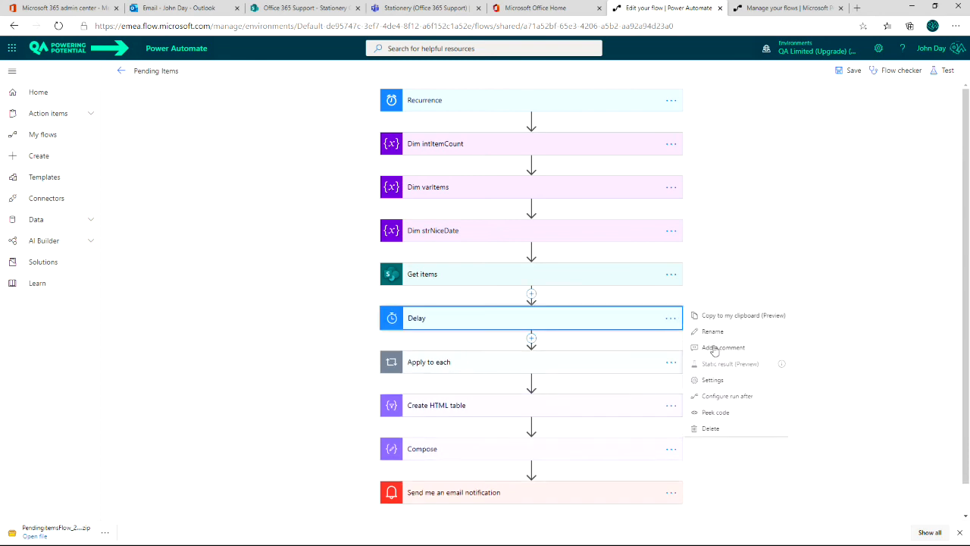
left_click(712, 429)
left_click(492, 303)
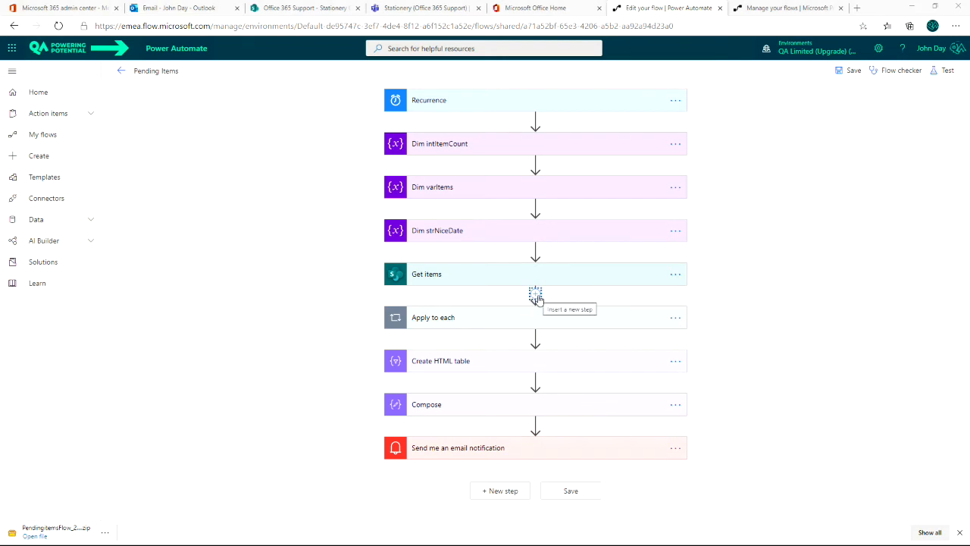
Add a Schedule 'Delay until' action between Get items and Apply to each.
left_click(535, 297)
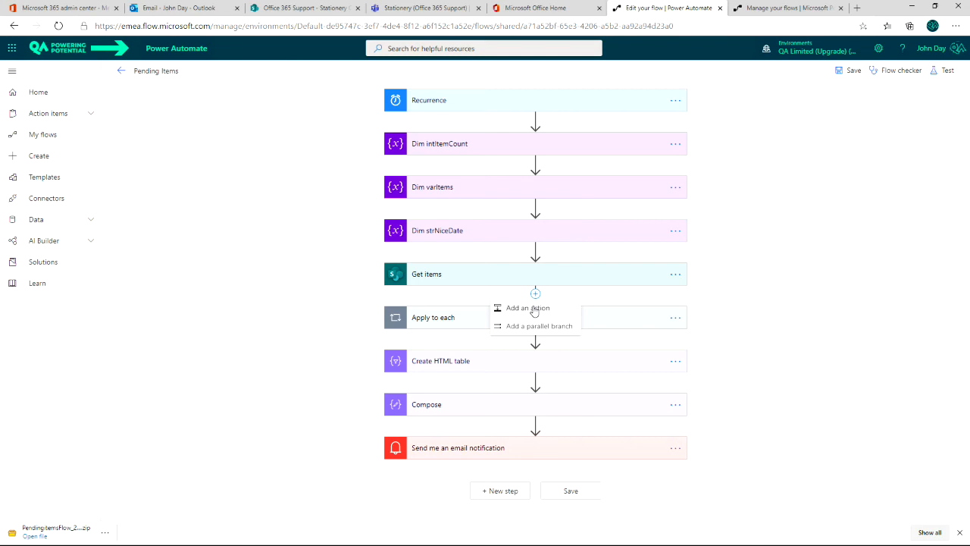
left_click(535, 309)
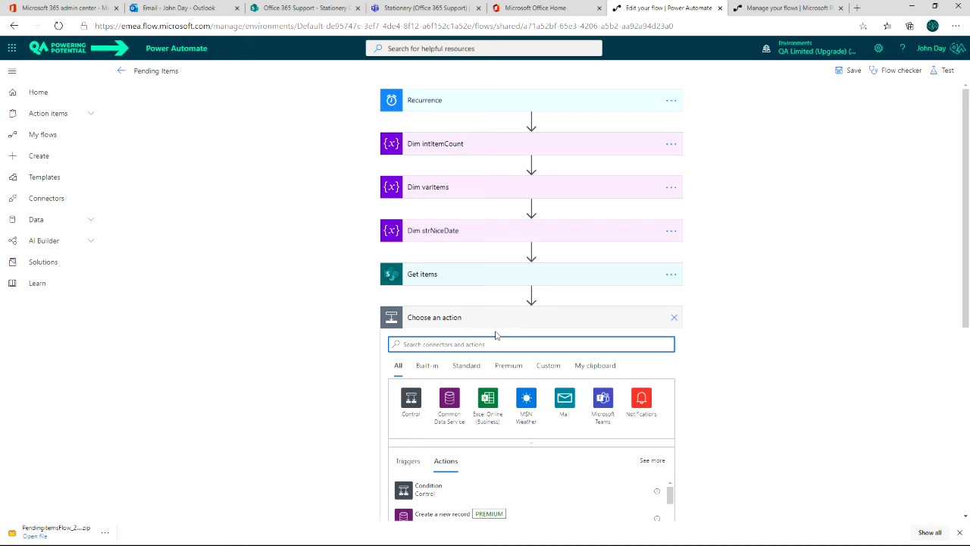
type("Sched")
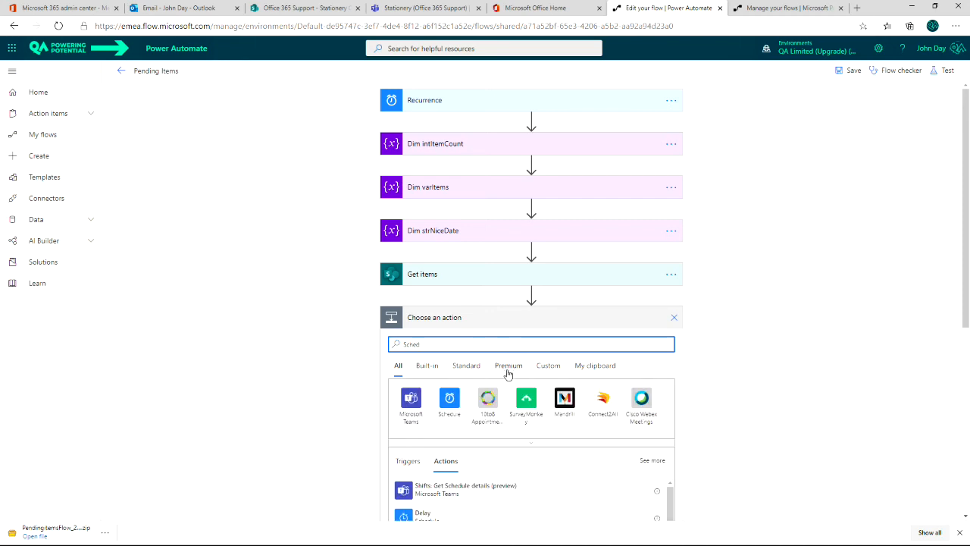
left_click(450, 401)
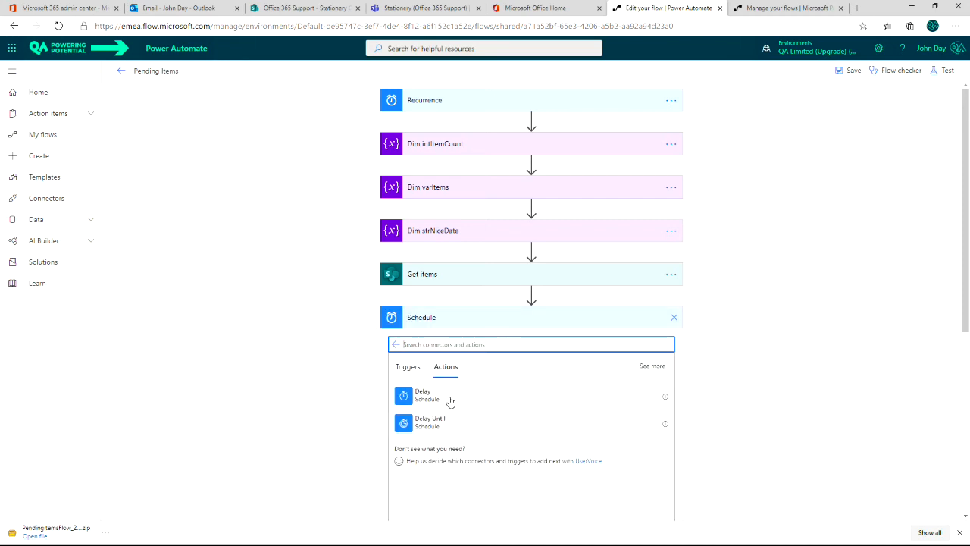
left_click(410, 424)
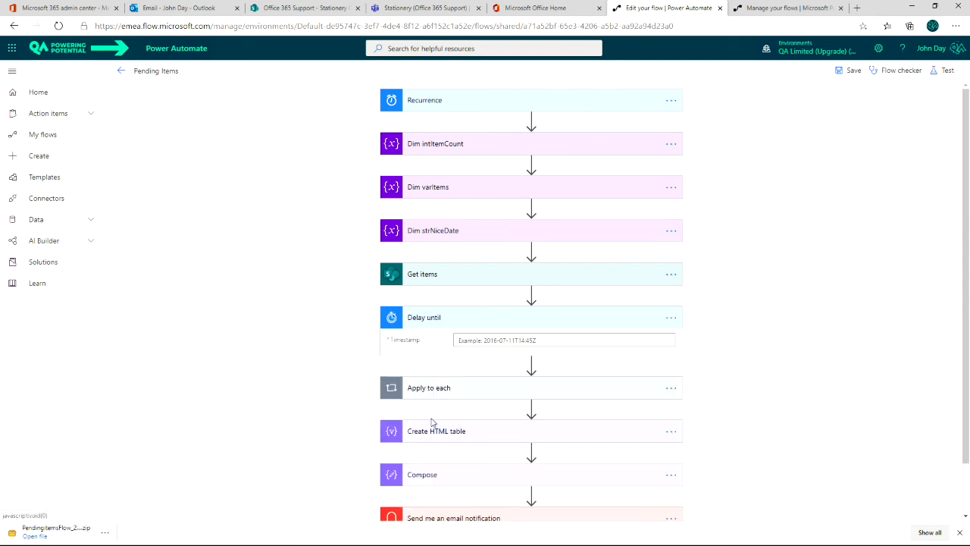
Enter a trial timestamp '2020-04-17T', then clear the Timestamp field so it stays empty.
left_click(554, 341)
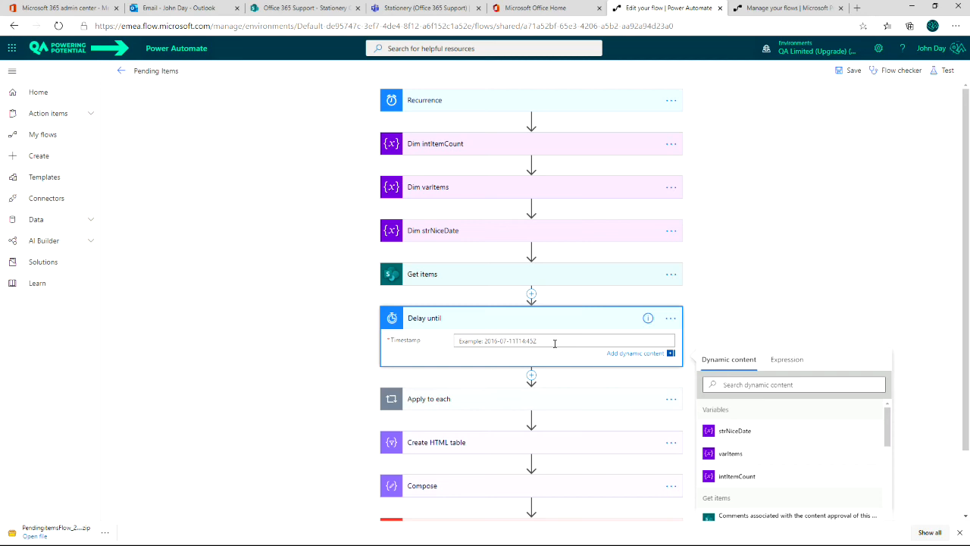
type("2020-04-17T")
key("Left")
key("Left")
key("Left")
key("Left")
key("Left")
key("Left")
key("Left")
key("shift+Right")
key("shift+Right")
key("shift+Right")
key("shift+Right")
key("End")
key("shift+Home")
key("Delete")
left_click(531, 294)
Insert an Initialize variable action above Delay until.
left_click(509, 309)
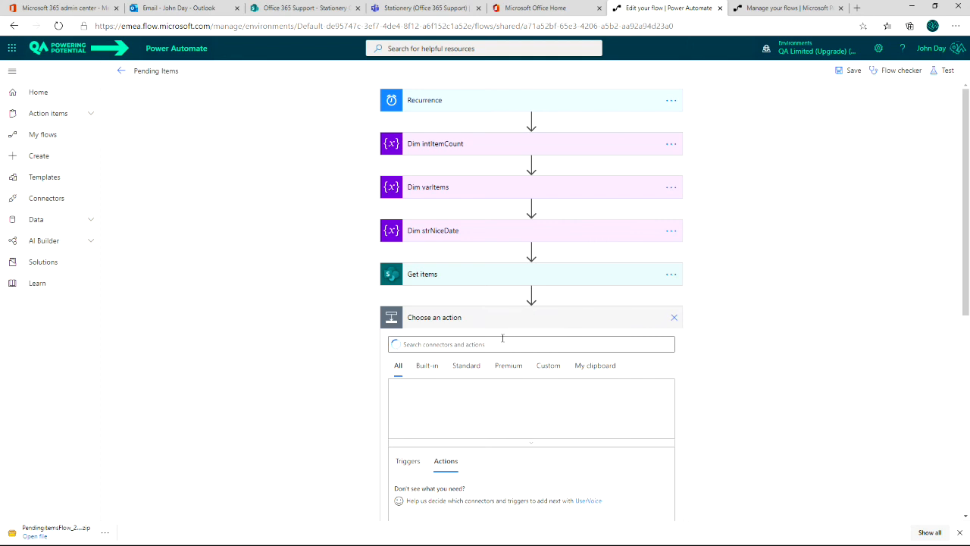
left_click(496, 344)
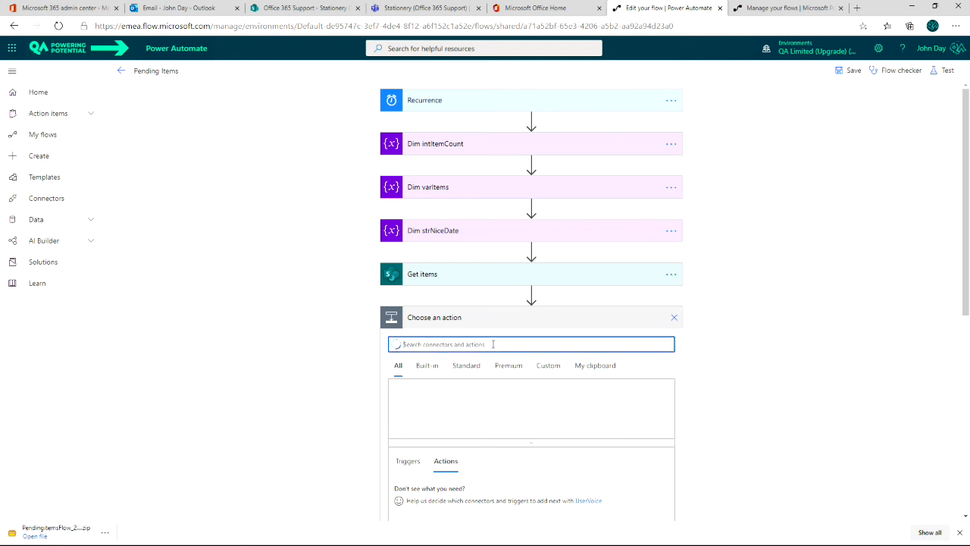
type("Variable")
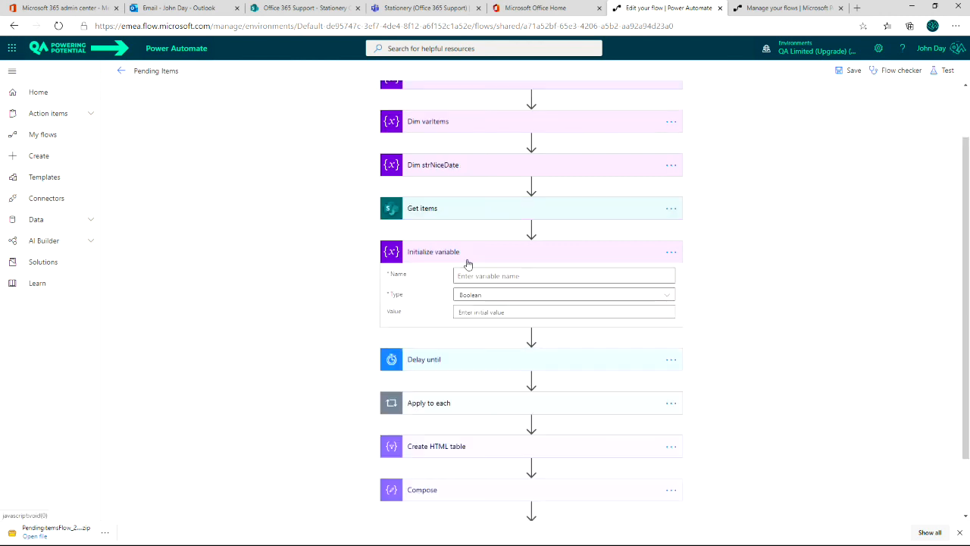
left_click(489, 277)
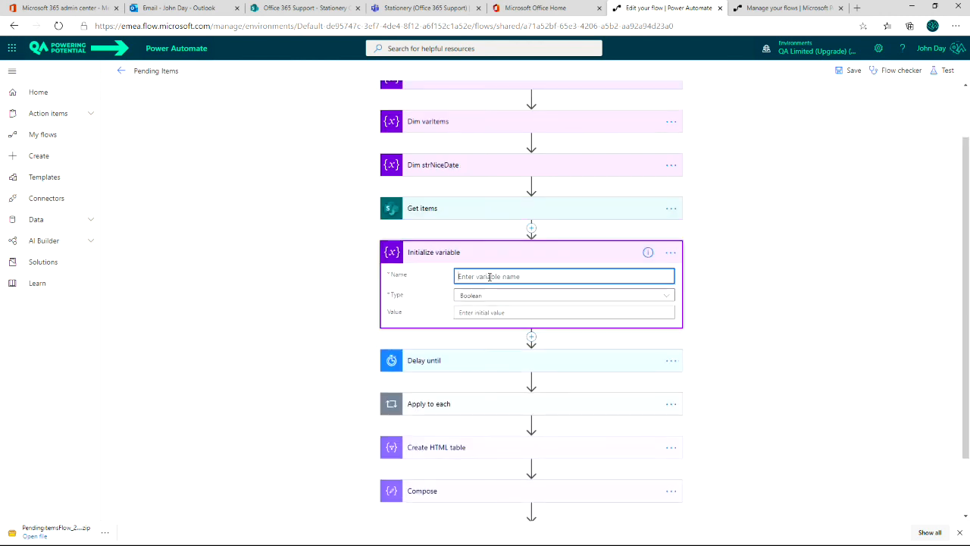
Name the variable strStampedDate and set its type to String.
type("Stamped Date")
key("BackSpace")
key("Home")
type("str")
left_click(489, 297)
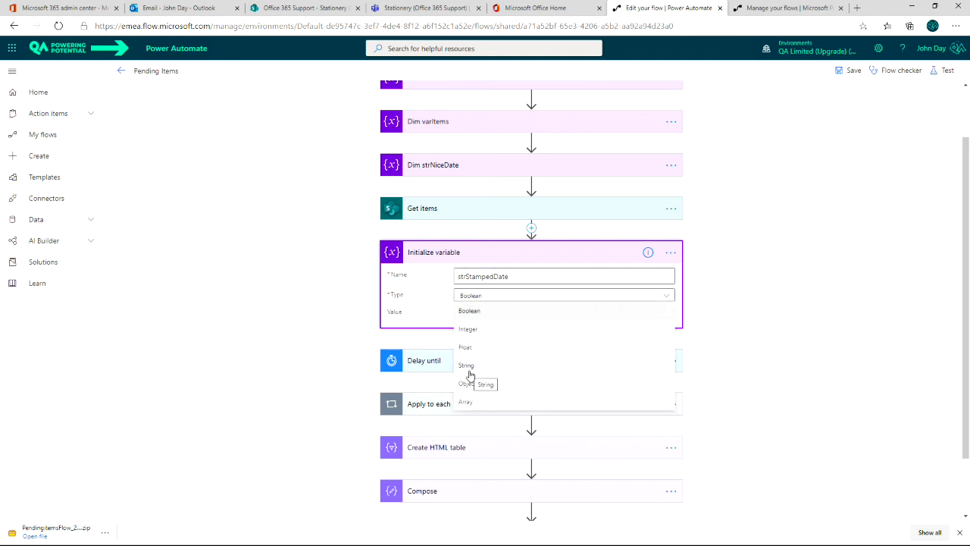
left_click(469, 374)
Set the variable's value to the expression addDays(utcNow(),1).
left_click(485, 312)
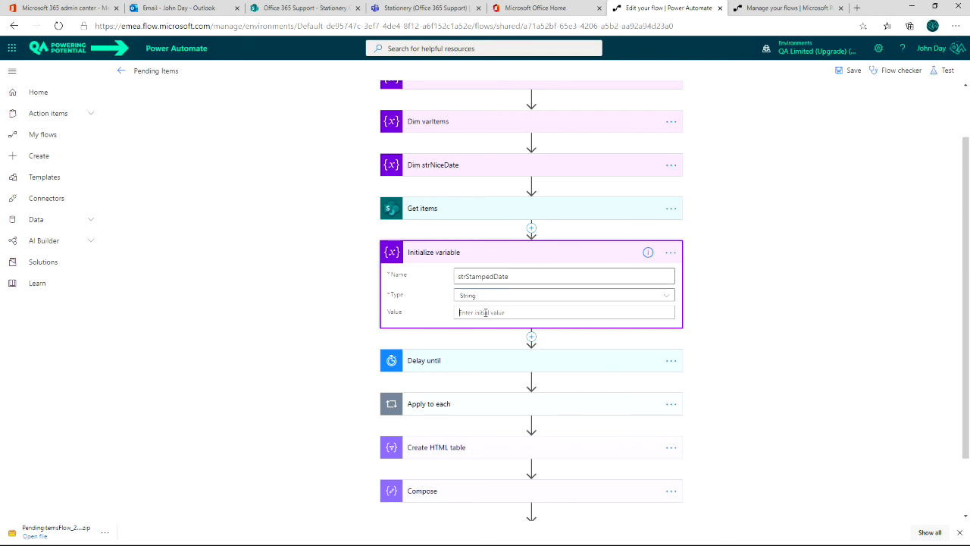
left_click(794, 335)
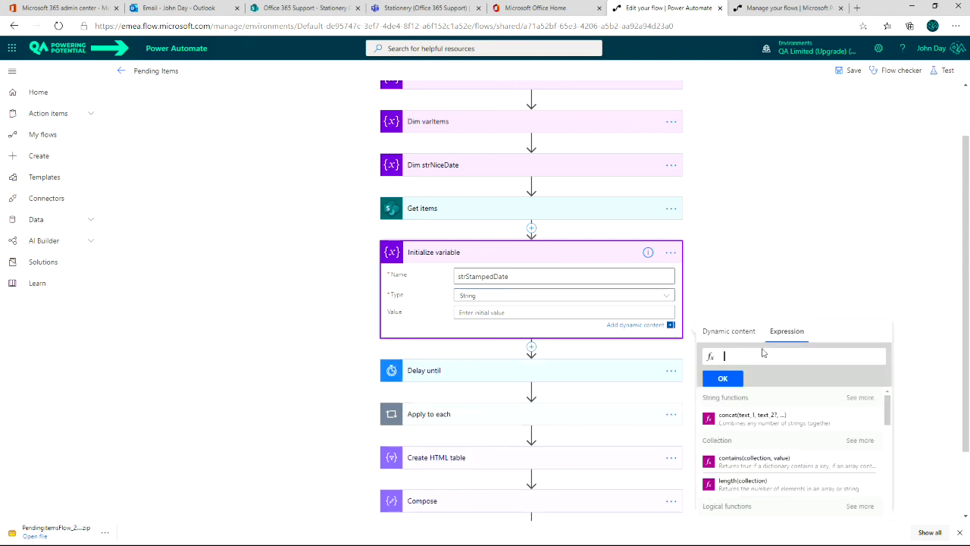
type("add")
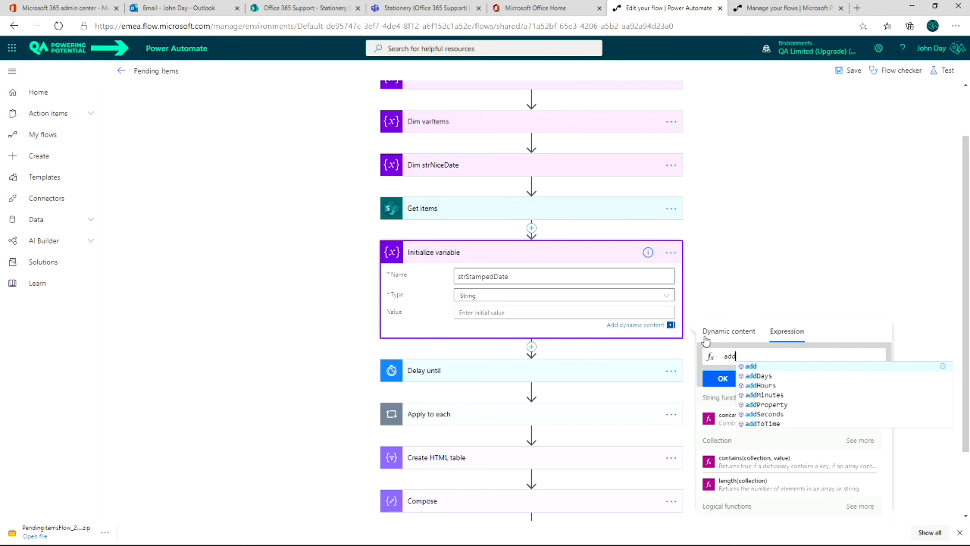
left_click(762, 377)
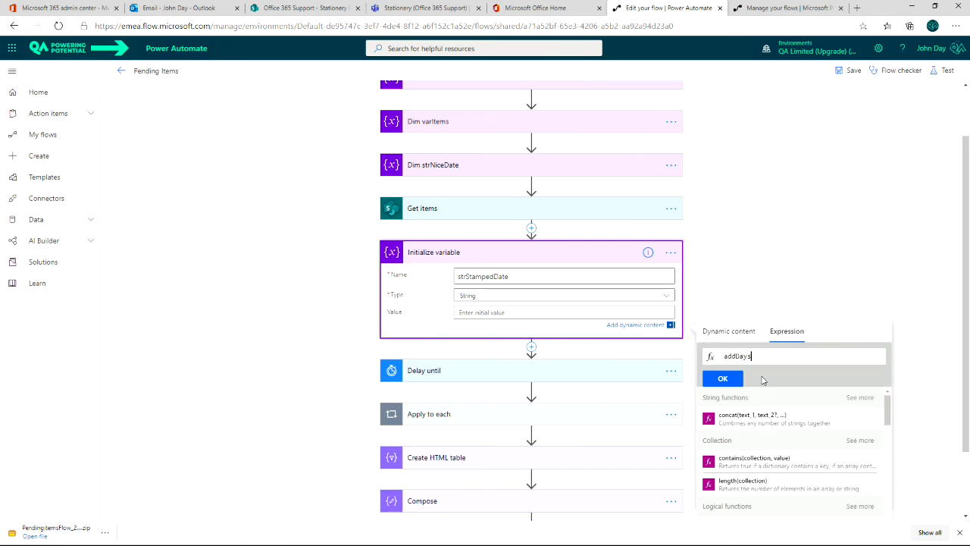
type("(utc")
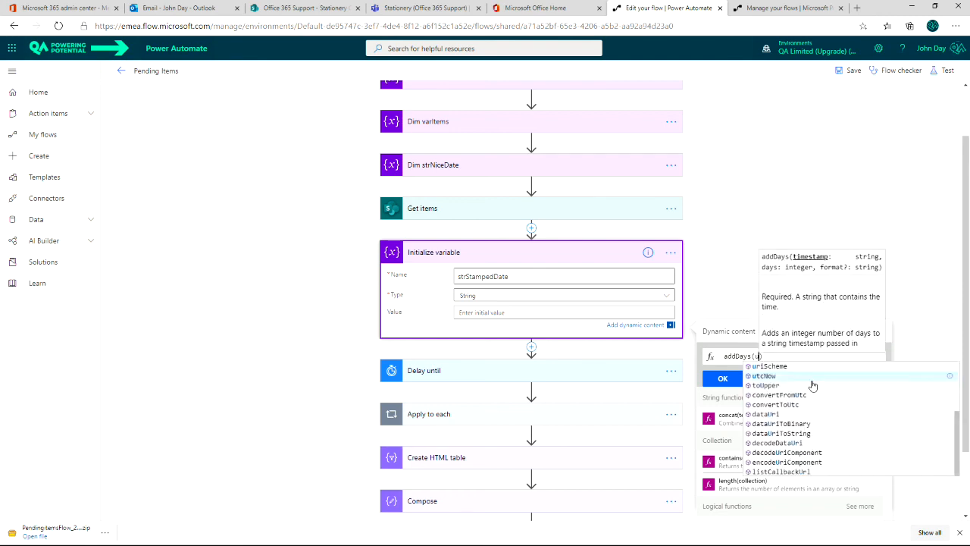
type("Now()")
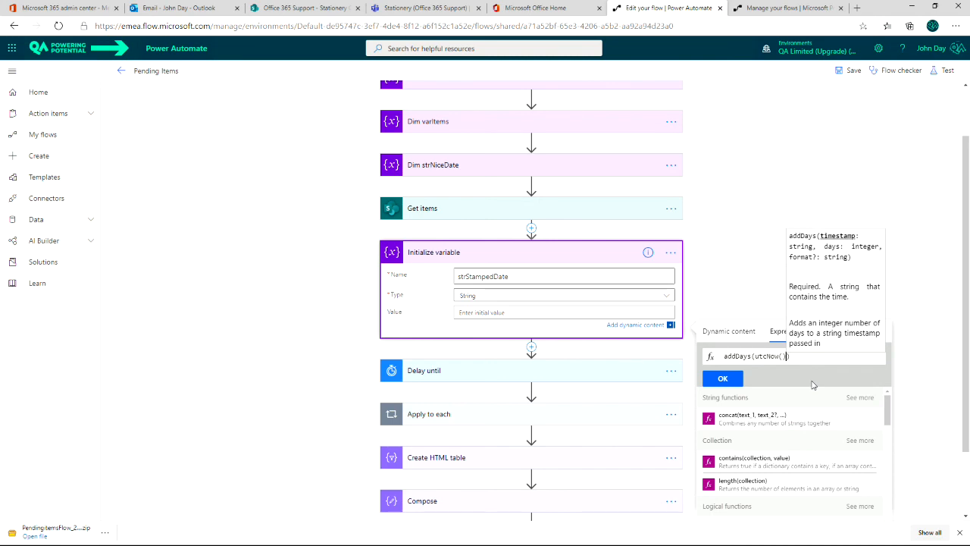
type(",")
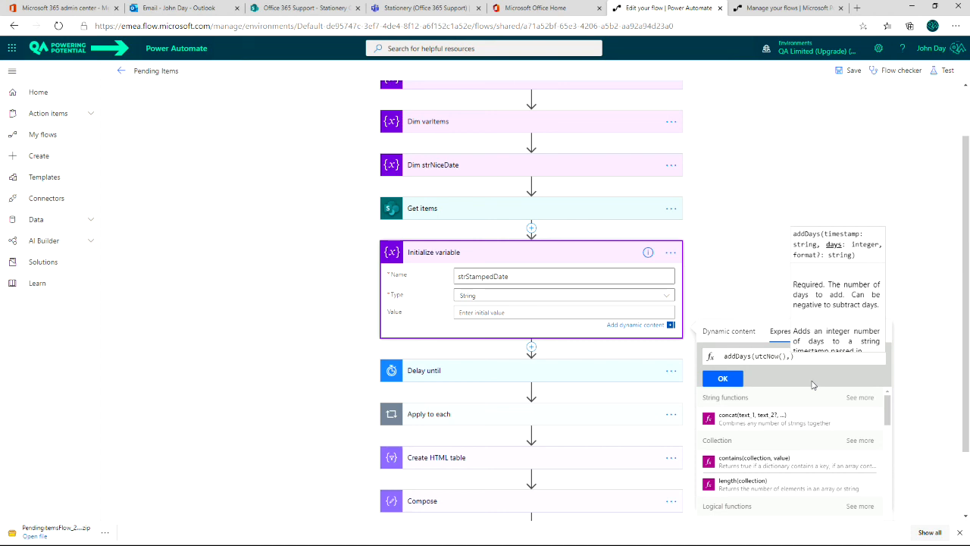
type("1")
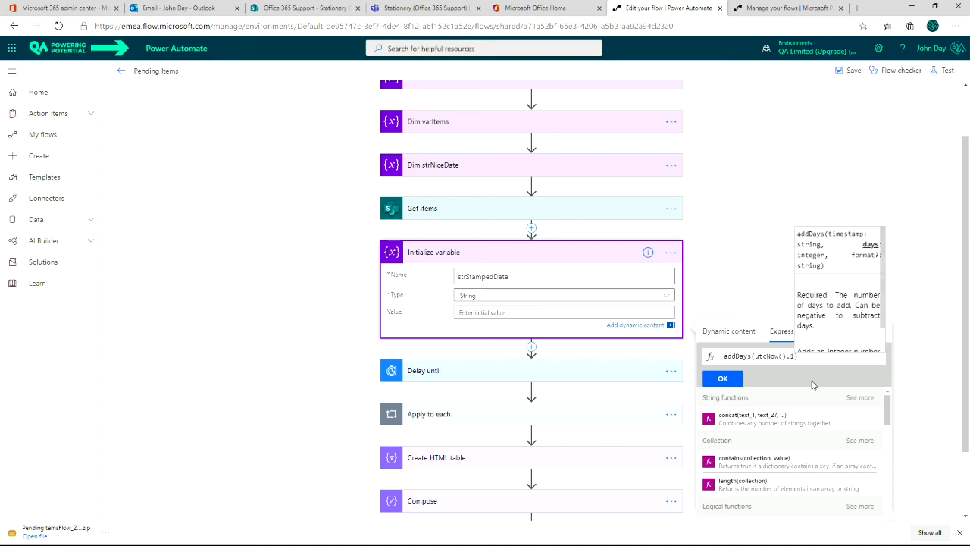
type(",")
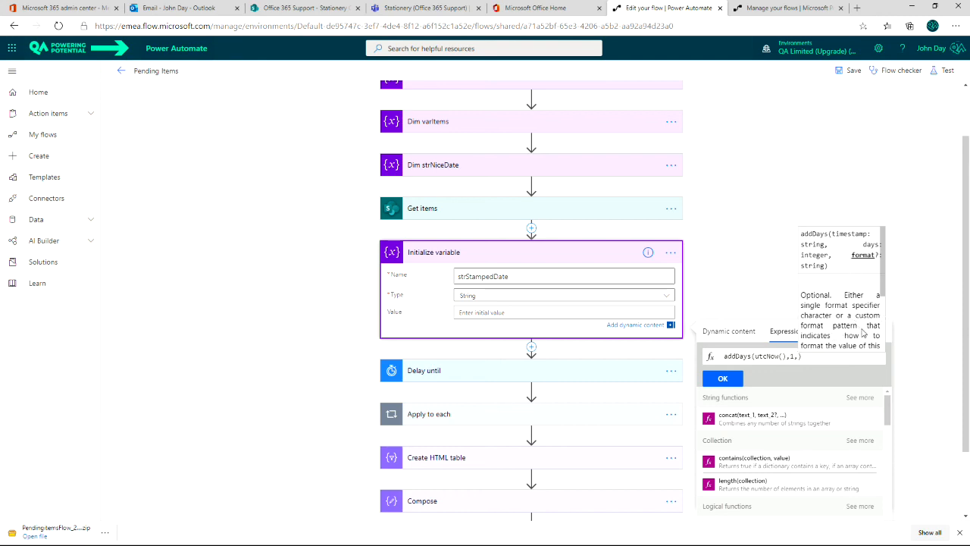
scroll(883, 299, "down", 1)
left_click_drag(883, 299, 881, 338)
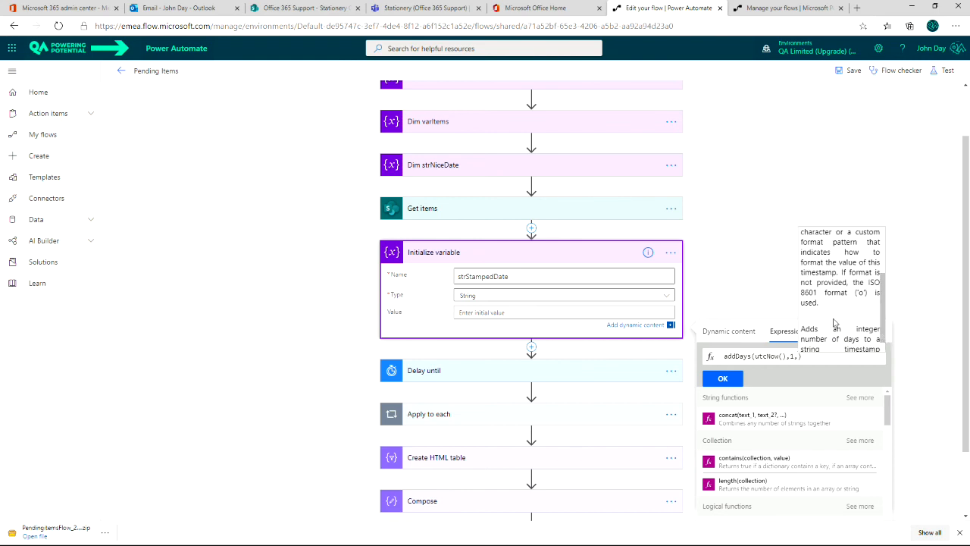
key("BackSpace")
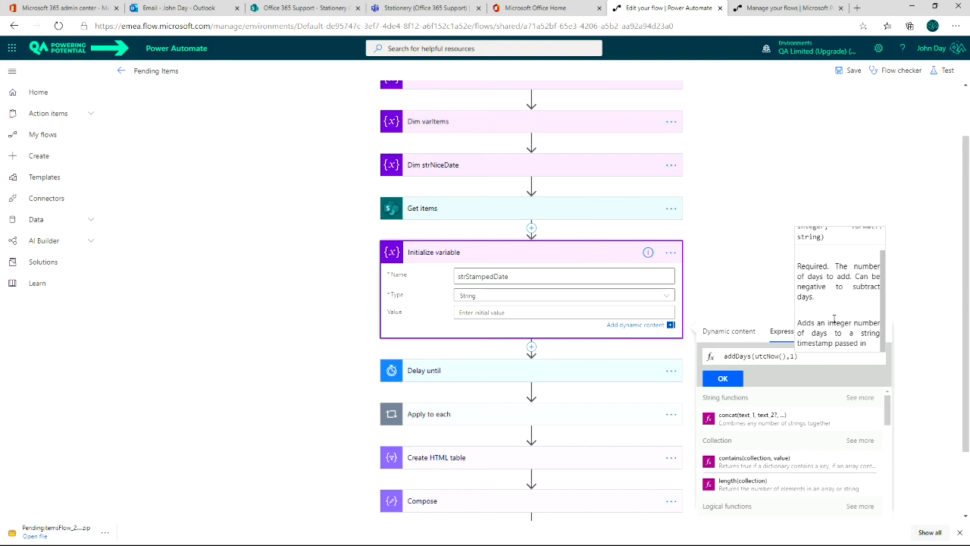
left_click(727, 381)
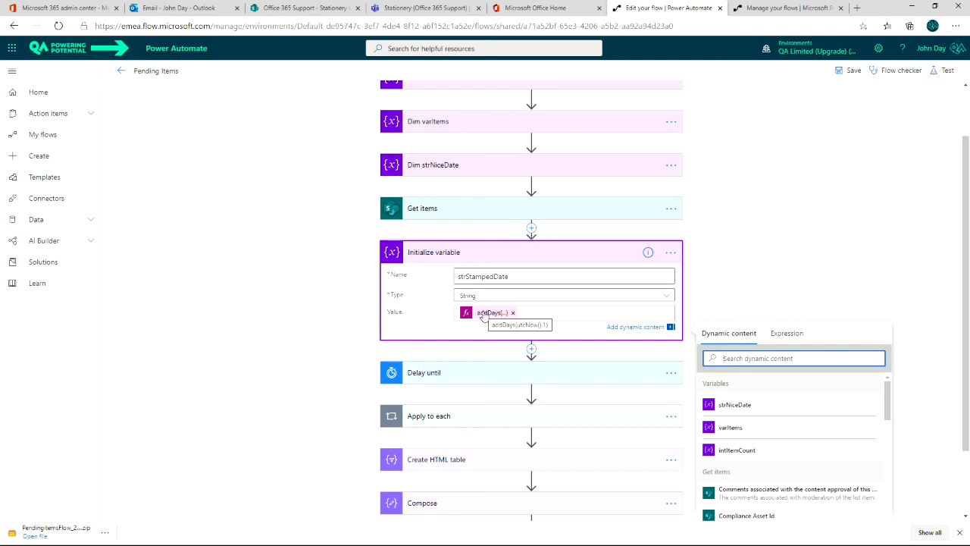
Fill the Delay until Timestamp with the strStampedDate dynamic-content variable.
left_click(453, 377)
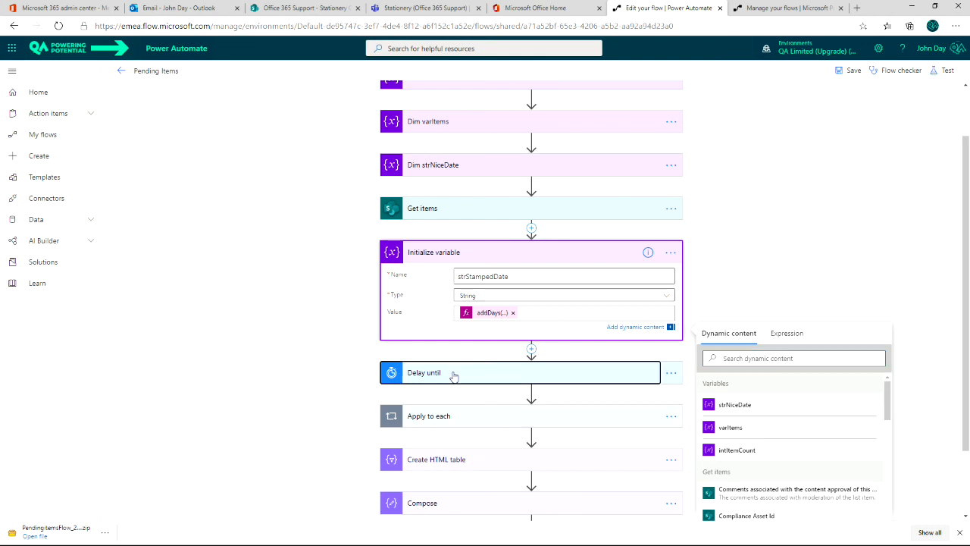
left_click(473, 384)
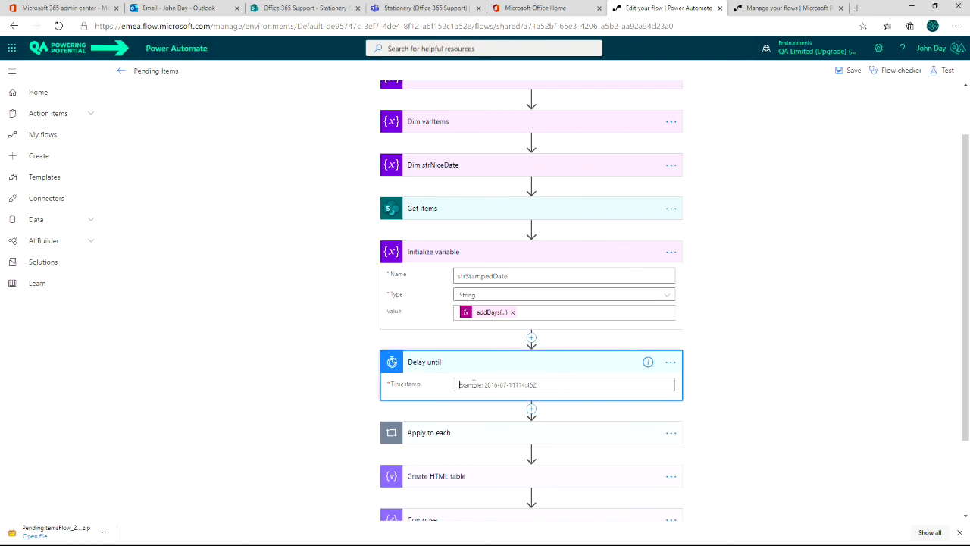
scroll(772, 497, "down", 2)
scroll(776, 496, "up", 2)
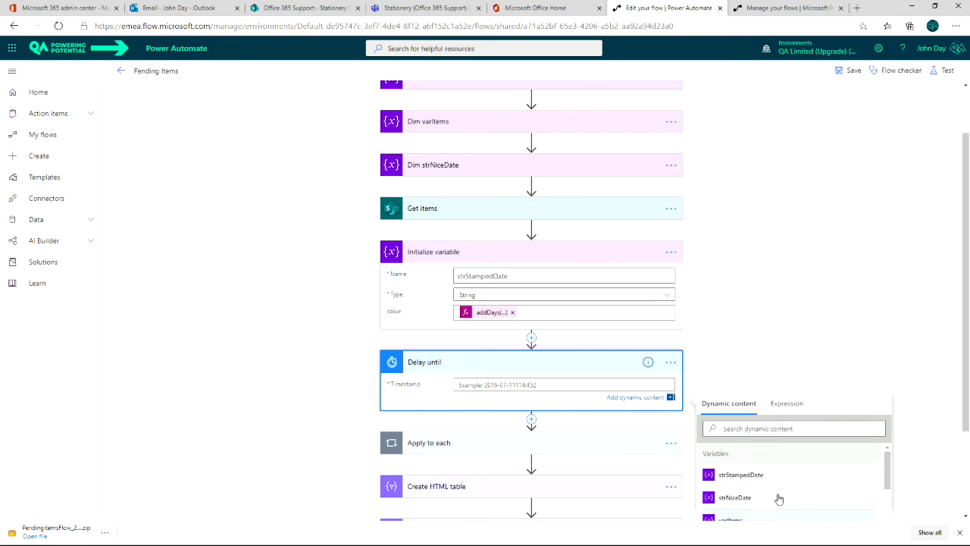
left_click(747, 476)
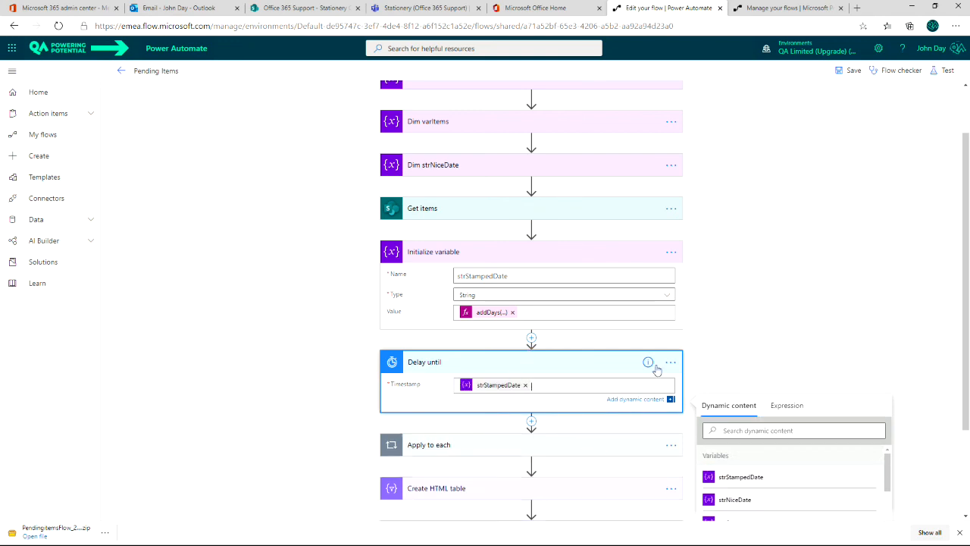
left_click(899, 346)
scroll(872, 346, "down", 2)
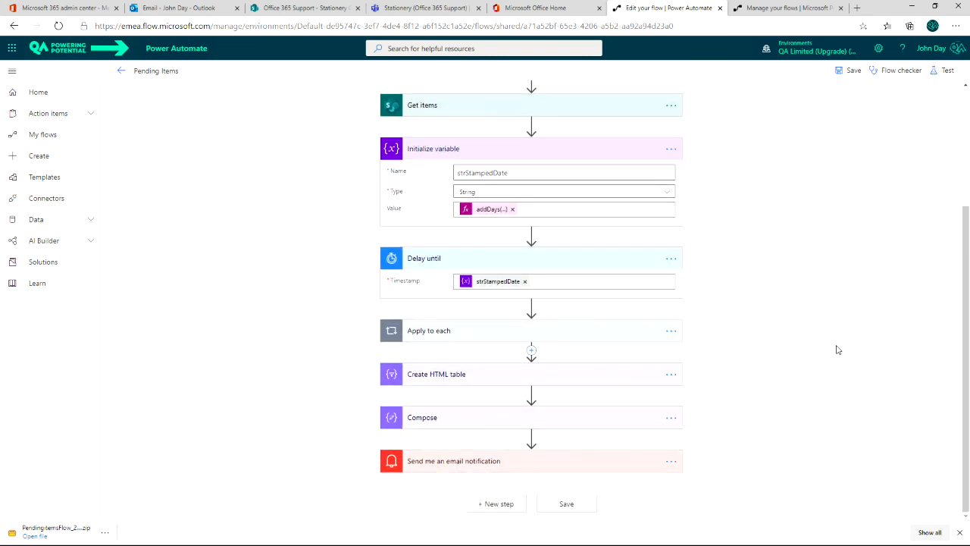
scroll(837, 349, "up", 3)
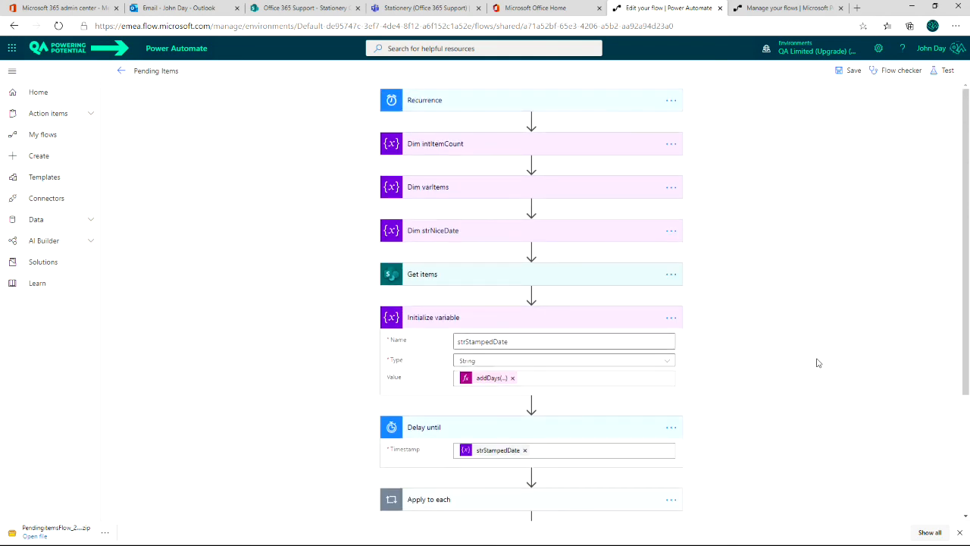
scroll(817, 363, "down", 1)
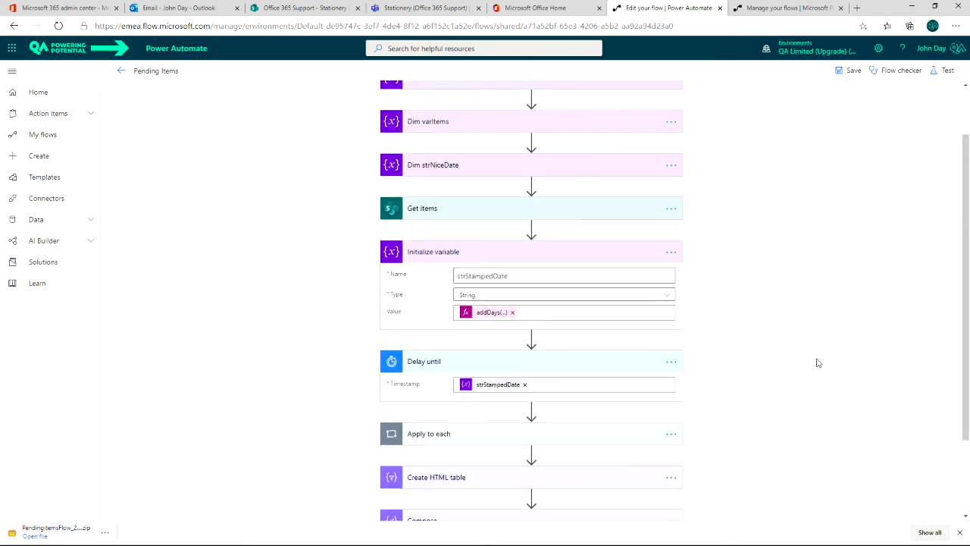